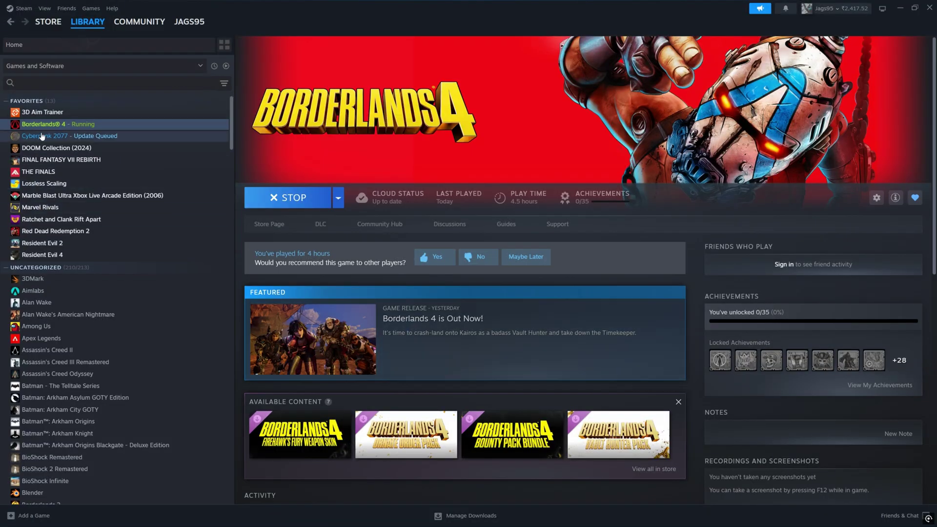
Open the properties of Borderlands 4 and set its launch options to -NoStartupMovies
right_click(55, 125)
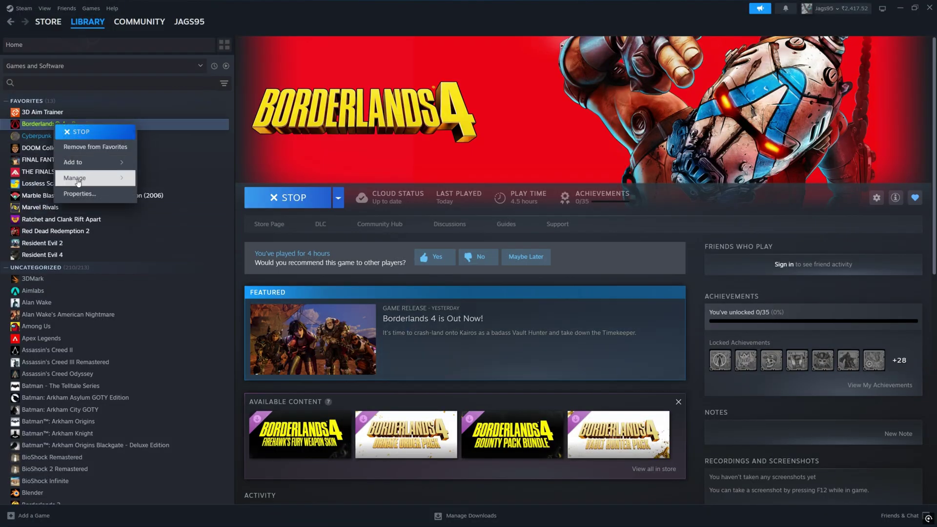
left_click(80, 193)
left_click(414, 327)
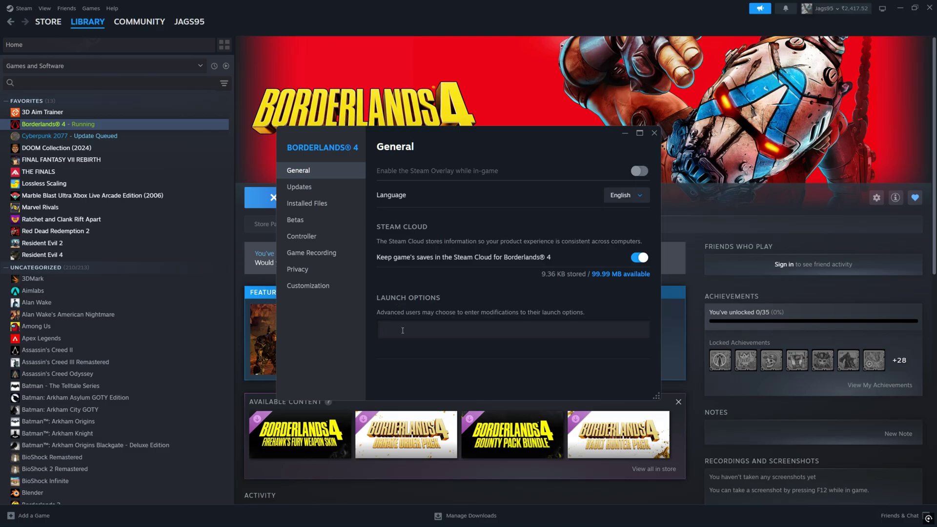
type("-NoStartupMovies")
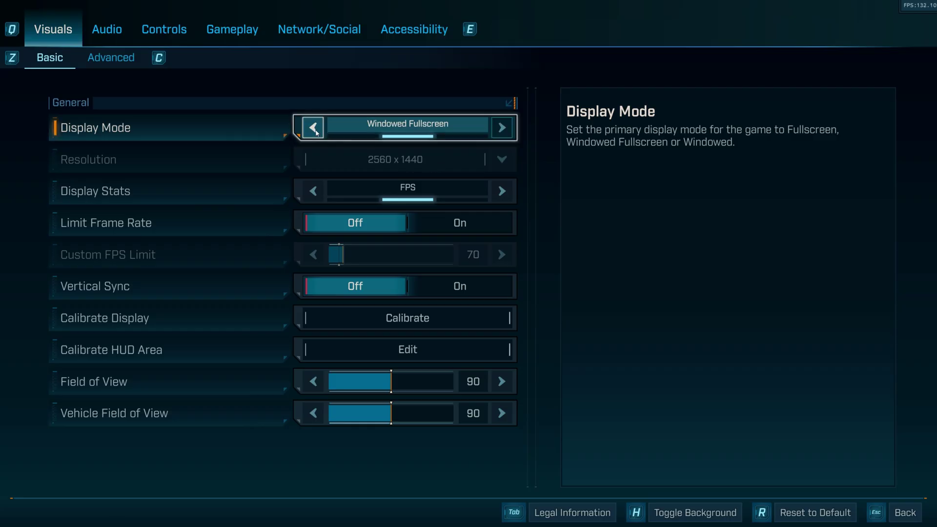
Try the Fullscreen display mode to view the selectable resolutions, and return to Windowed Fullscreen
left_click(398, 130)
left_click(501, 159)
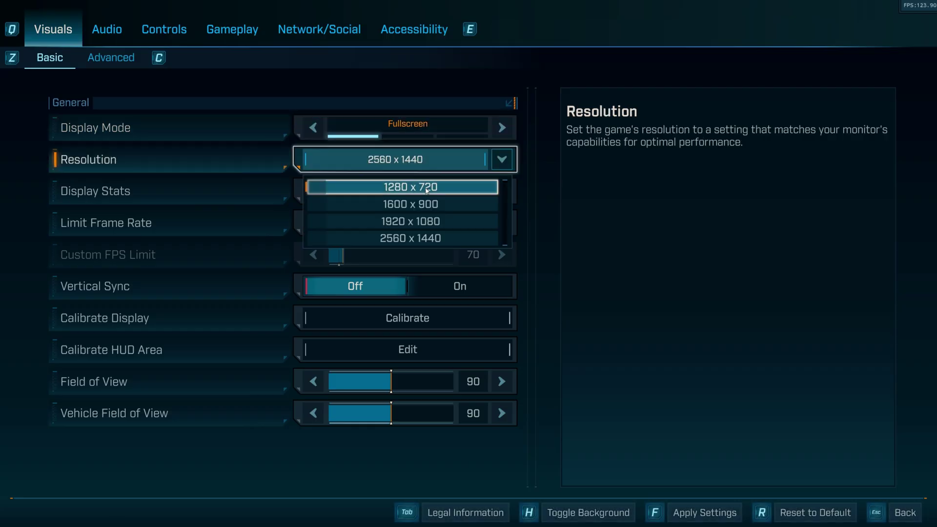
left_click(420, 124)
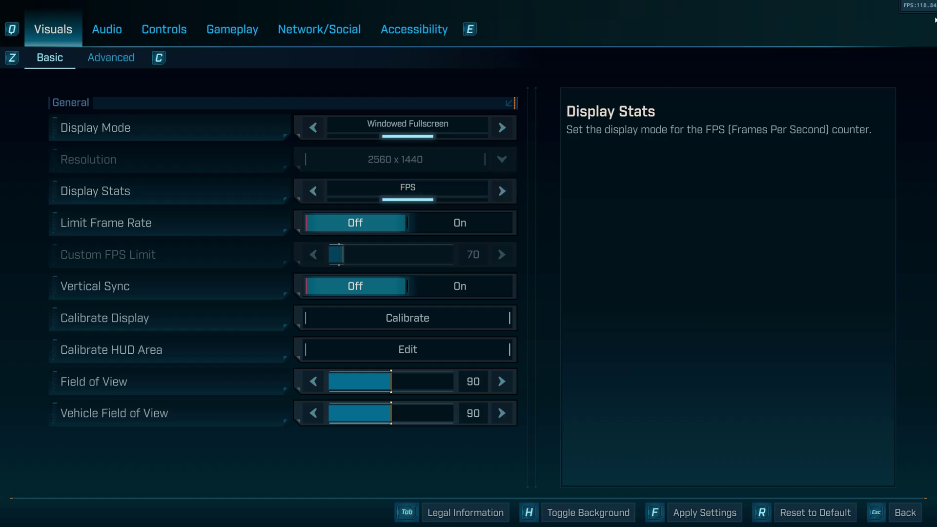
Set Display Stats to All and apply the settings
left_click(502, 191)
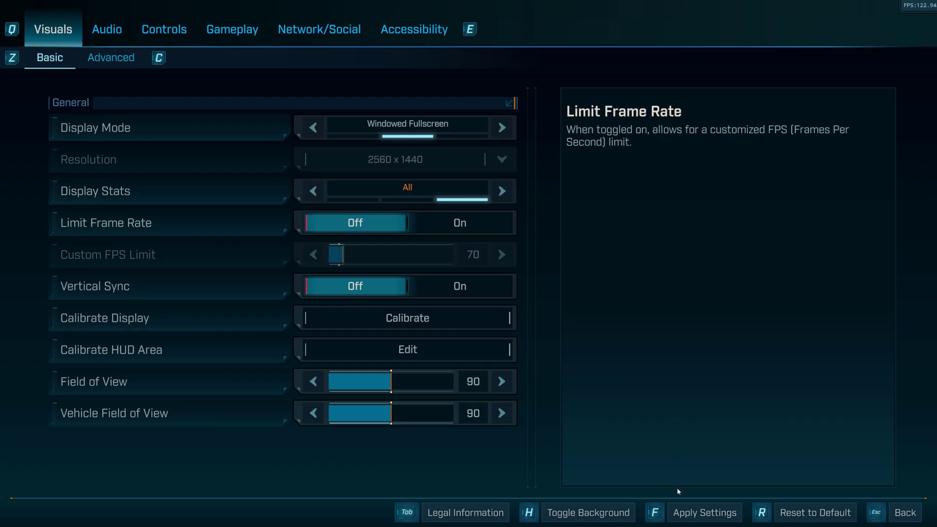
left_click(703, 513)
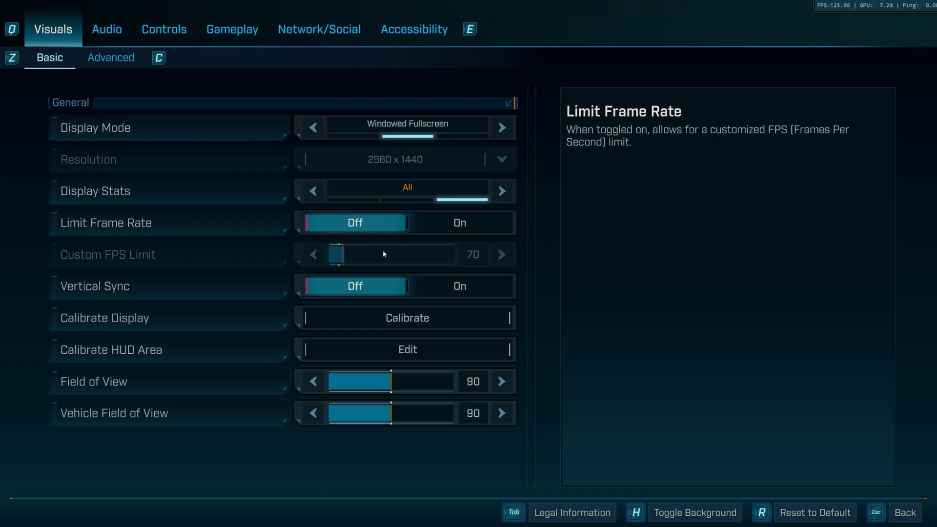
Enable Limit Frame Rate, set the Custom FPS Limit to 100, and turn the limit back off
left_click(430, 232)
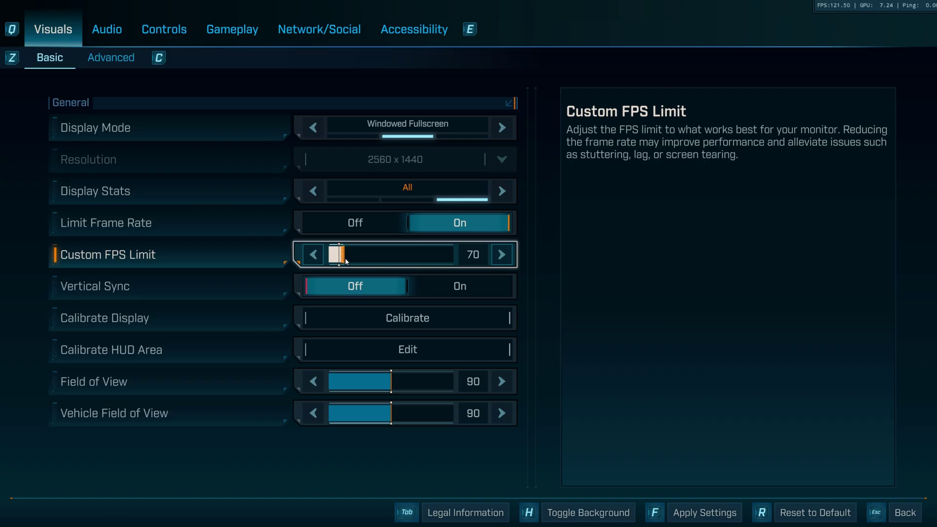
mouse_move(345, 260)
left_mouse_down()
mouse_move(356, 260)
mouse_move(343, 258)
left_mouse_up()
mouse_move(344, 260)
left_mouse_down()
mouse_move(400, 254)
mouse_move(355, 255)
left_mouse_up()
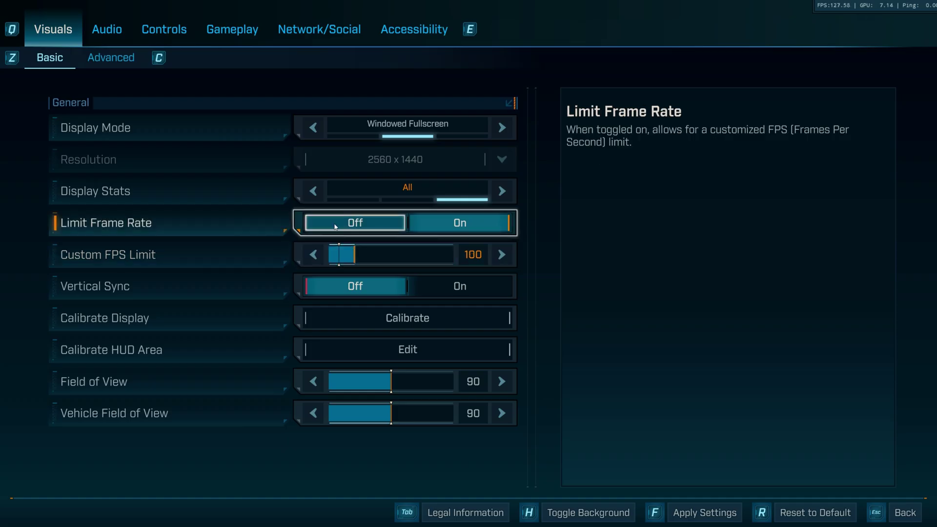
left_click(335, 226)
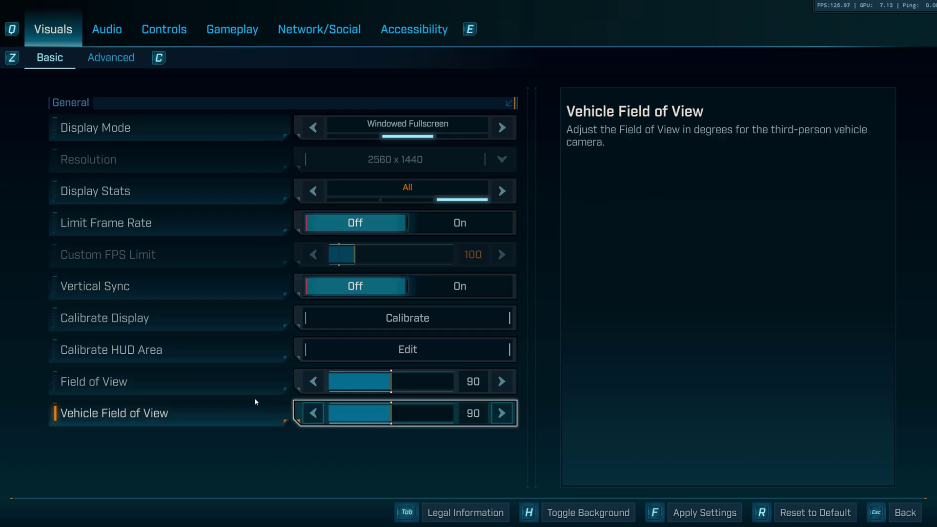
Apply the changes to the basic visual settings and open the advanced visual settings
key("f")
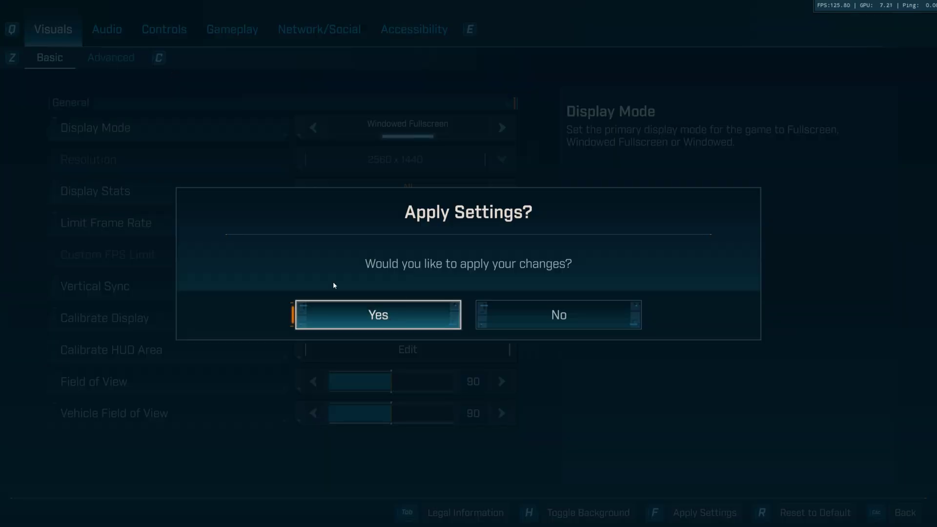
key("Return")
key("c")
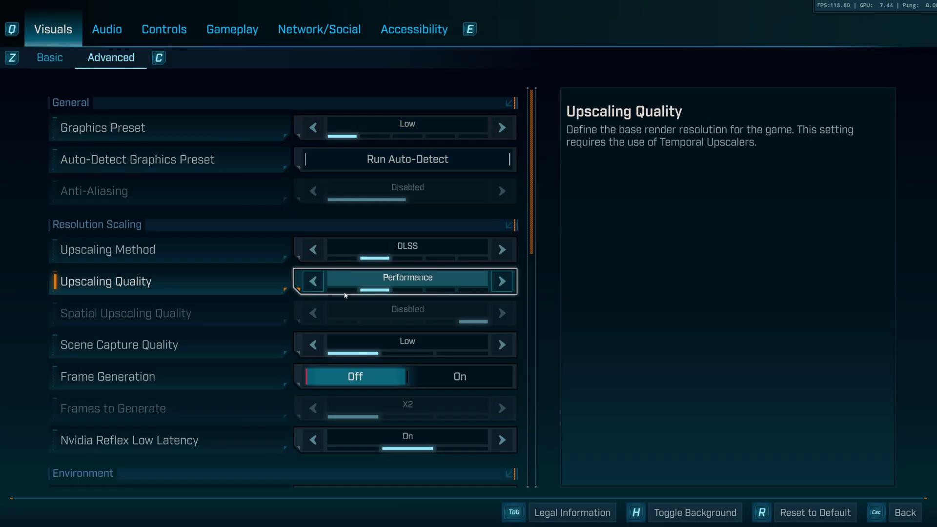
scroll(434, 244, "down", 1)
scroll(434, 284, "up", 1)
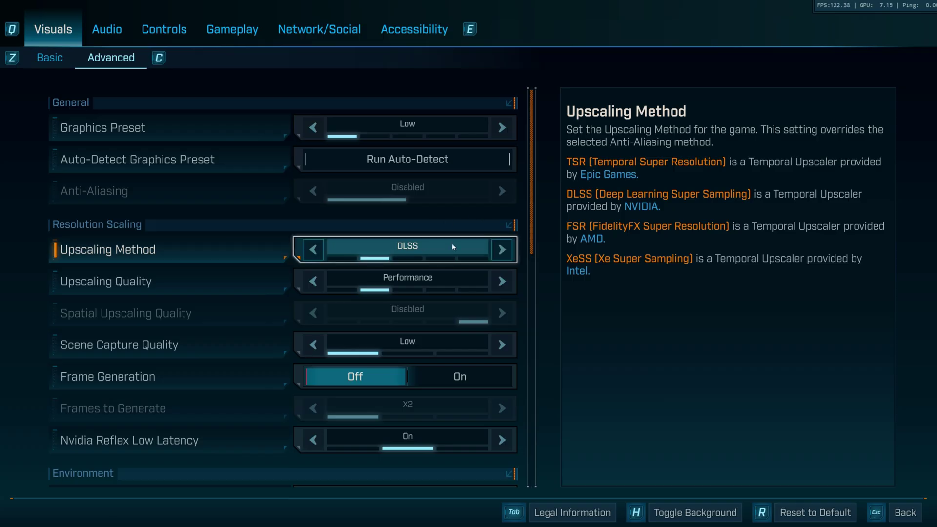
Try the TSR and FSR upscaling methods, returning the Upscaling Method to DLSS
left_click(501, 250)
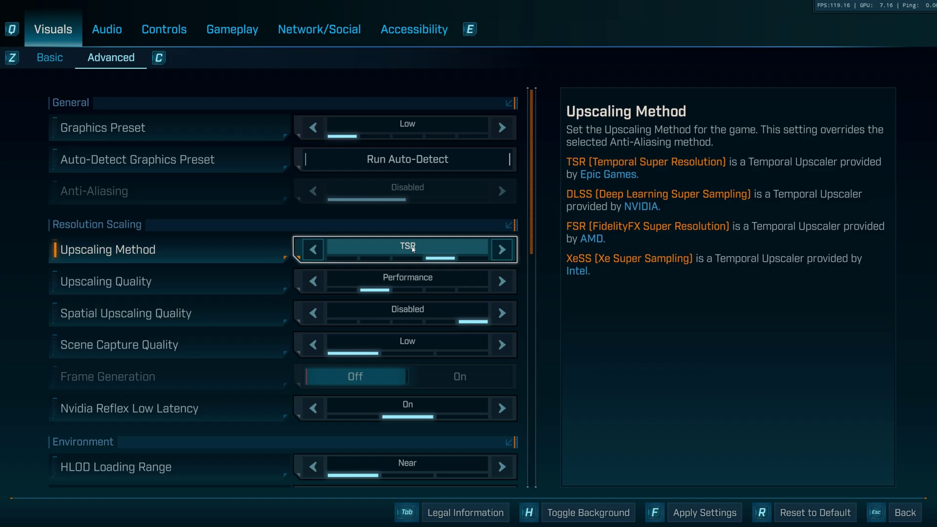
key("Left")
key("Left")
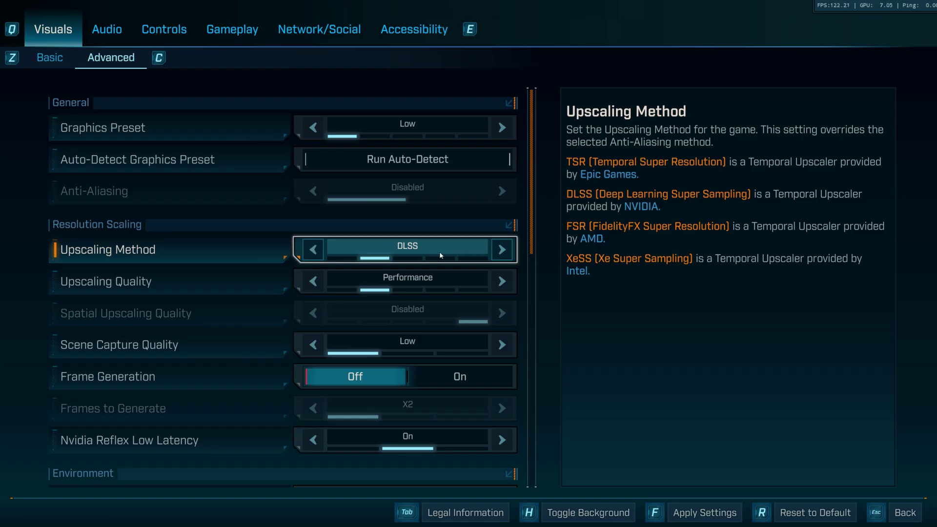
key("Right")
key("Left")
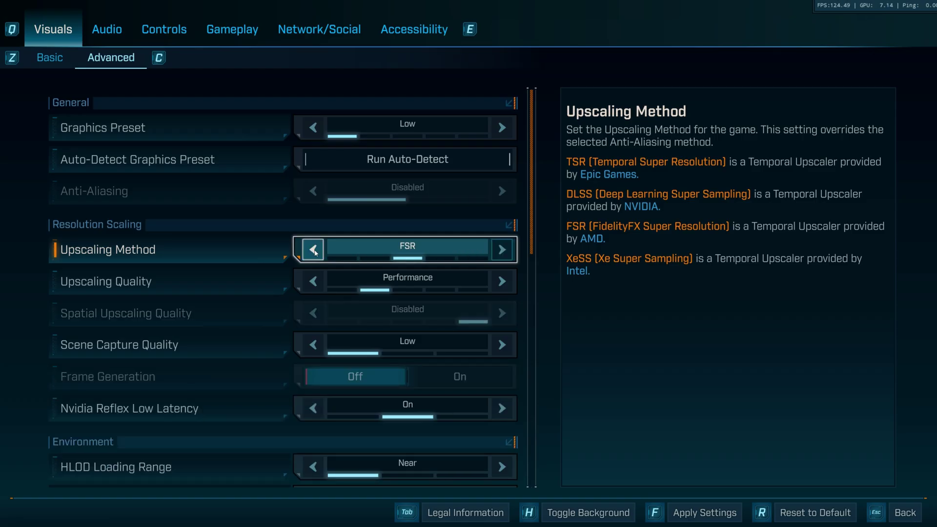
Turn Frame Generation on to check the Frames to Generate option, and switch it back off
scroll(288, 291, "down", 2)
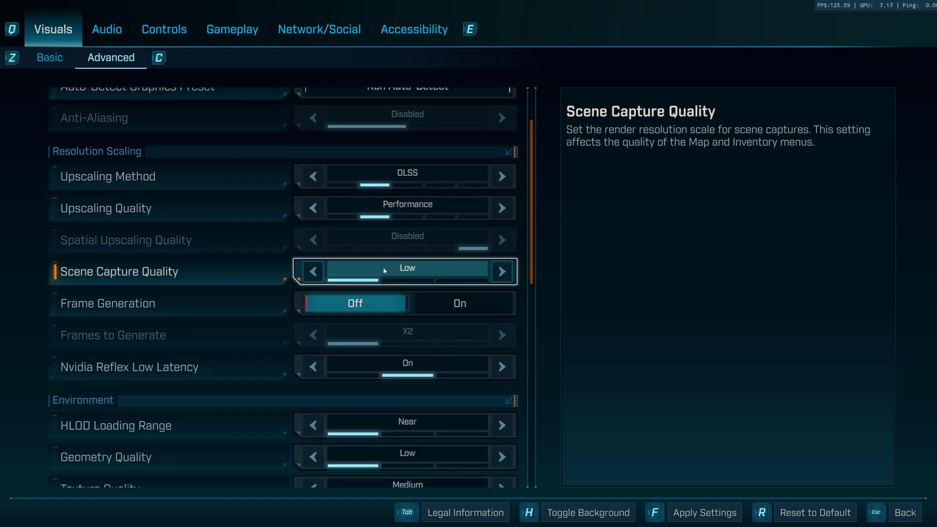
scroll(344, 268, "down", 1)
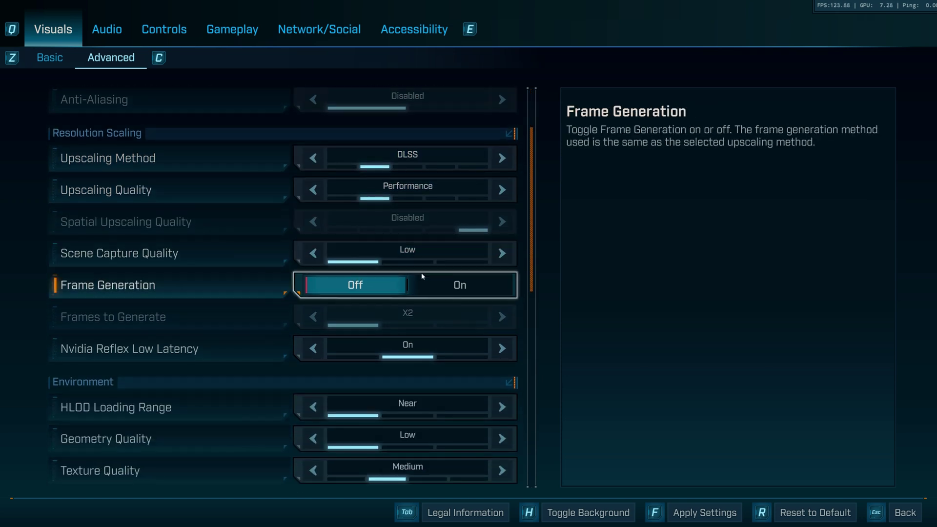
left_click(460, 293)
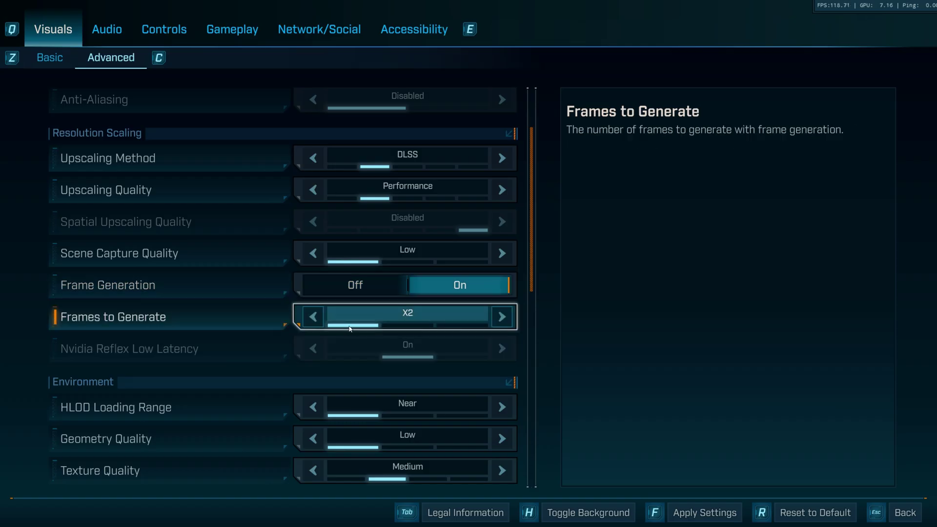
left_click(365, 288)
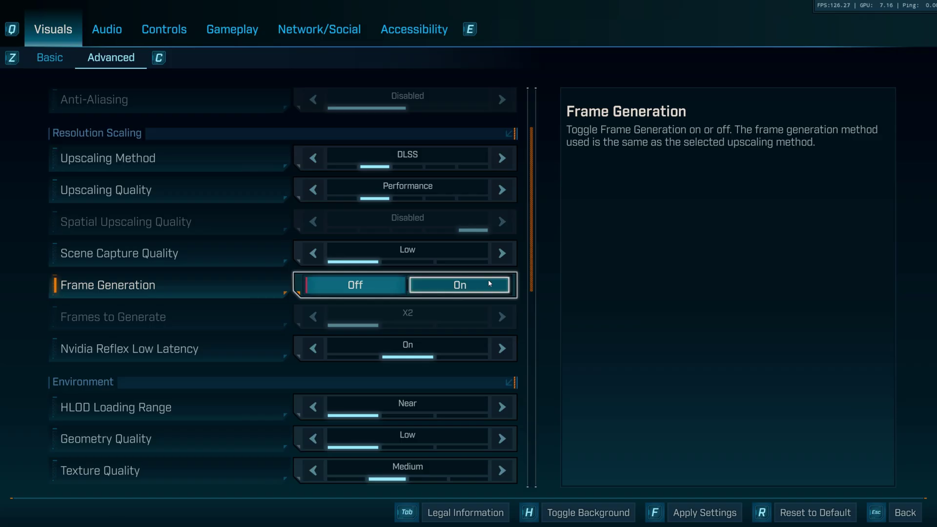
Try Boost for Nvidia Reflex Low Latency and set it back to On
scroll(484, 281, "down", 1)
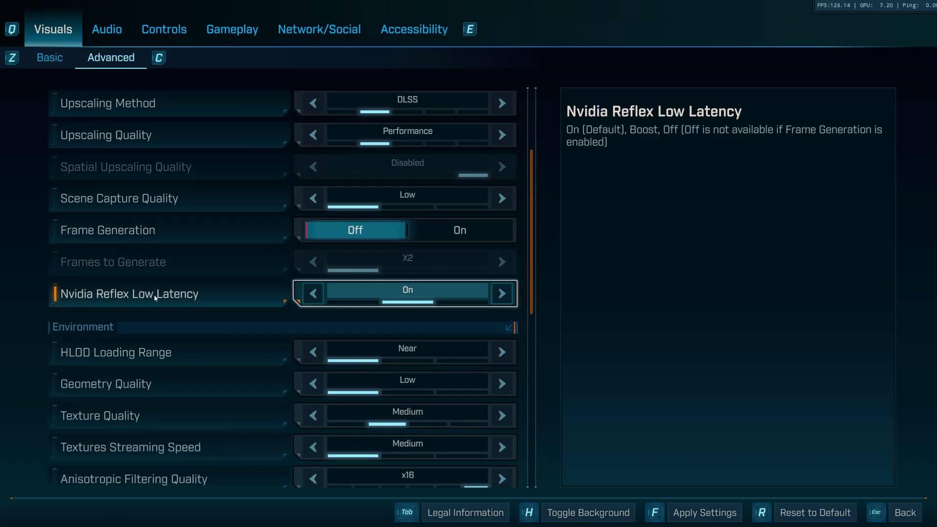
key("Right")
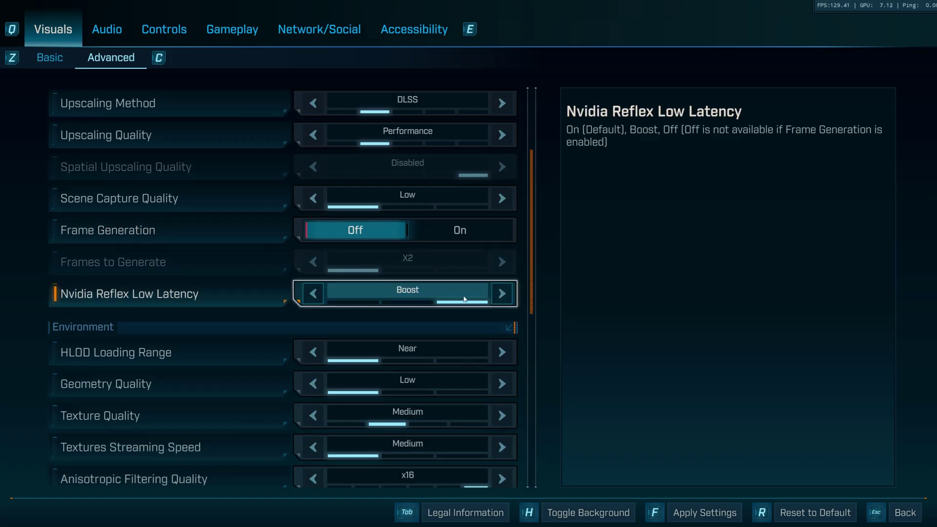
key("Left")
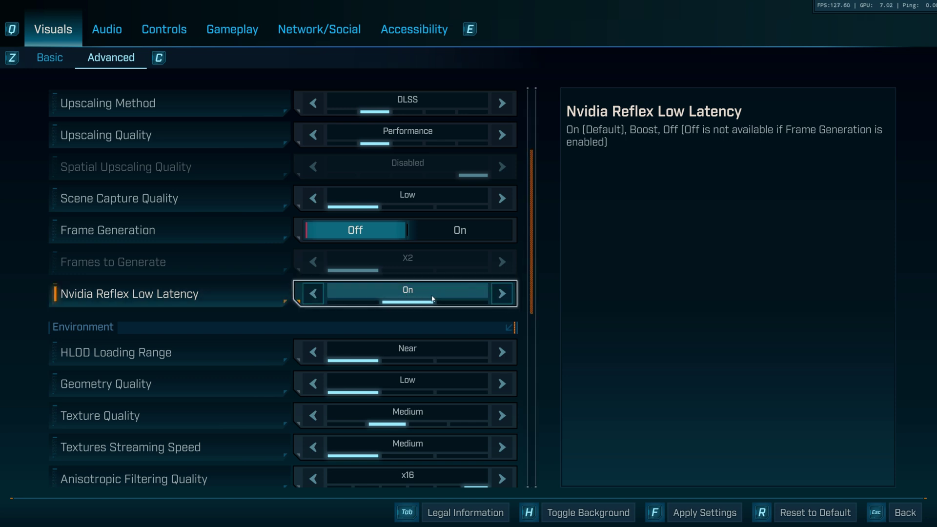
Try Texture Quality at Very High and High, and return it to Medium
scroll(432, 299, "down", 4)
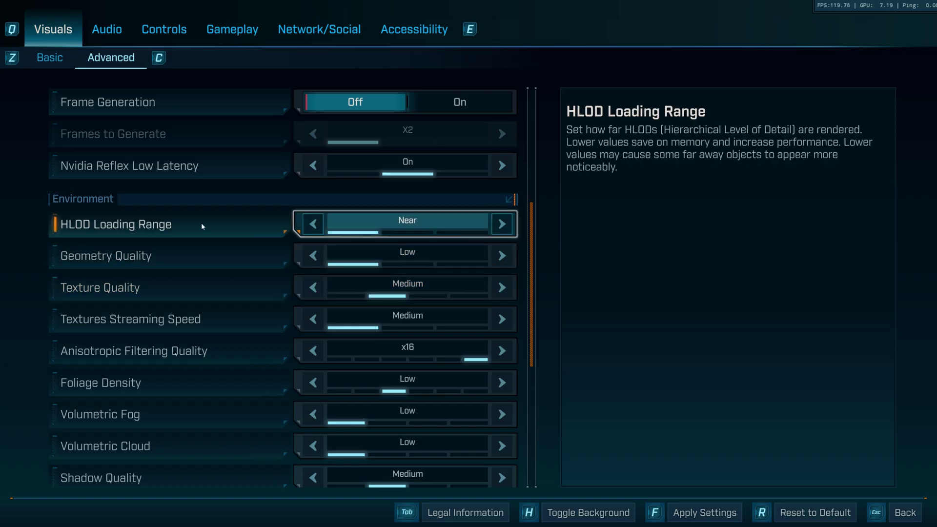
scroll(362, 263, "down", 1)
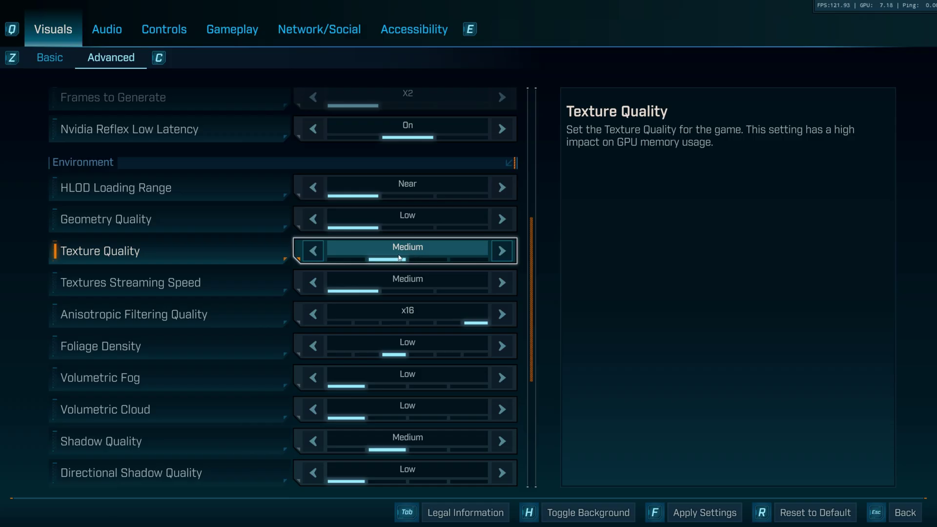
left_click(501, 251)
left_click(501, 252)
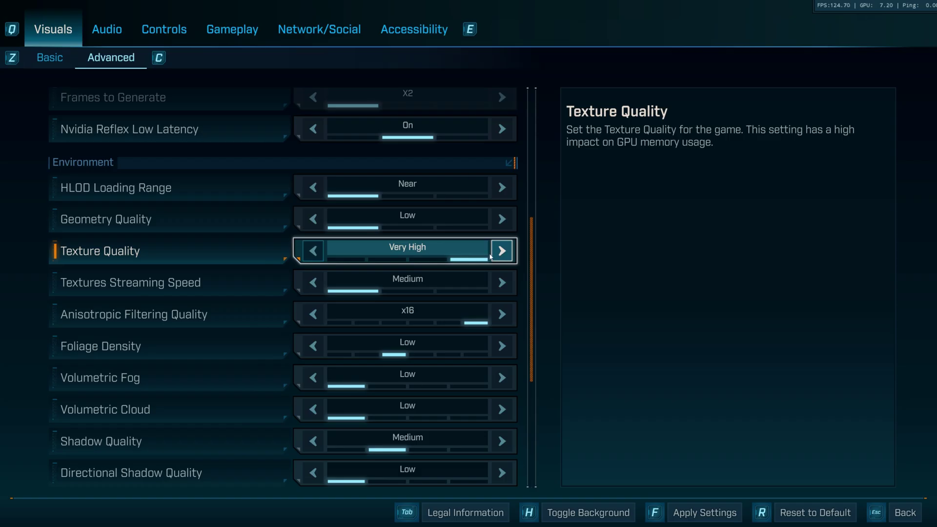
left_click(313, 251)
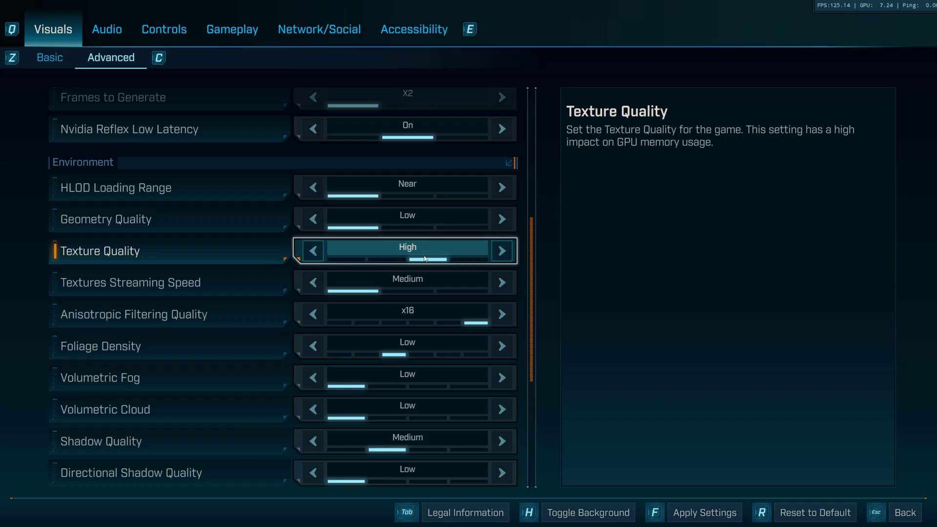
left_click(313, 251)
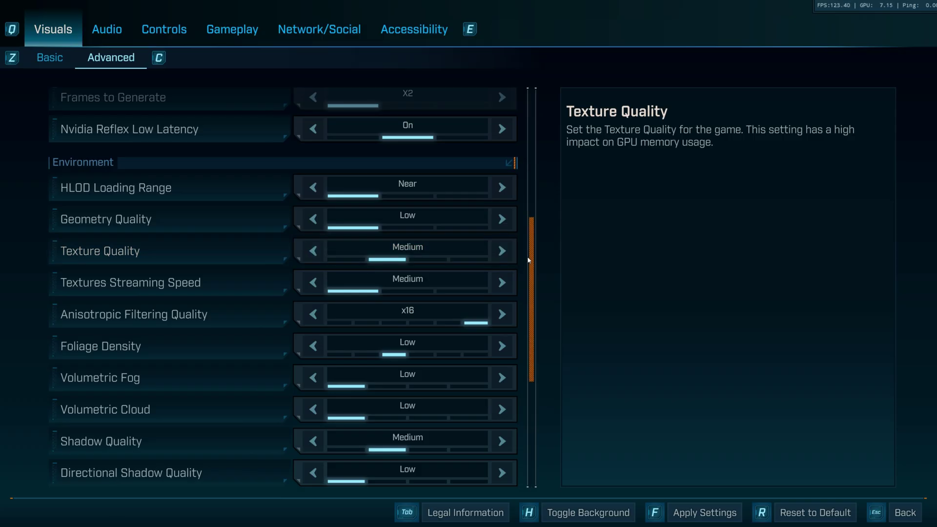
Step Lighting Quality up through its higher levels and return it to Low
scroll(531, 260, "down", 1)
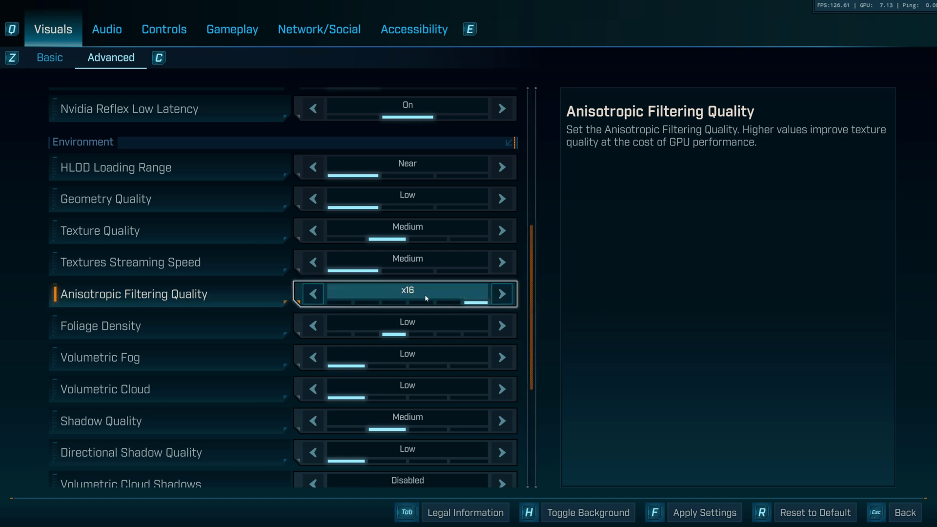
scroll(483, 287, "down", 1)
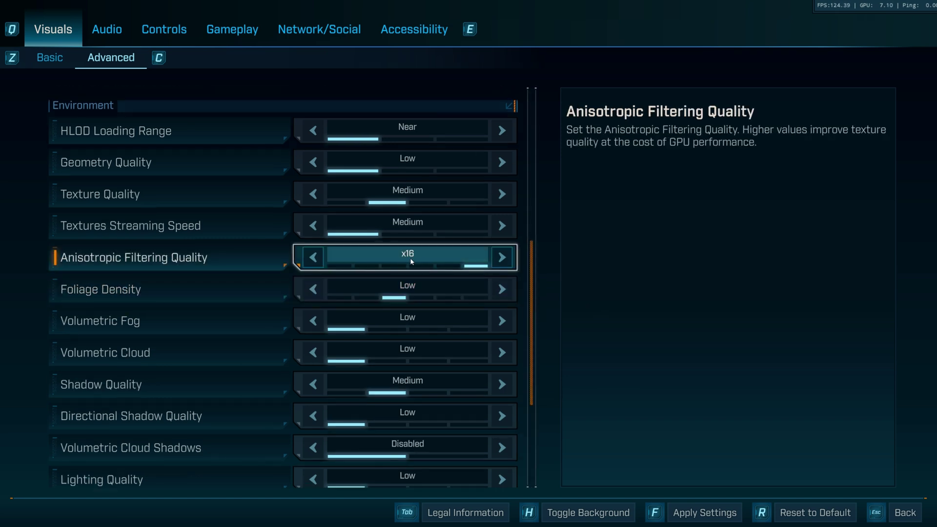
scroll(498, 271, "down", 1)
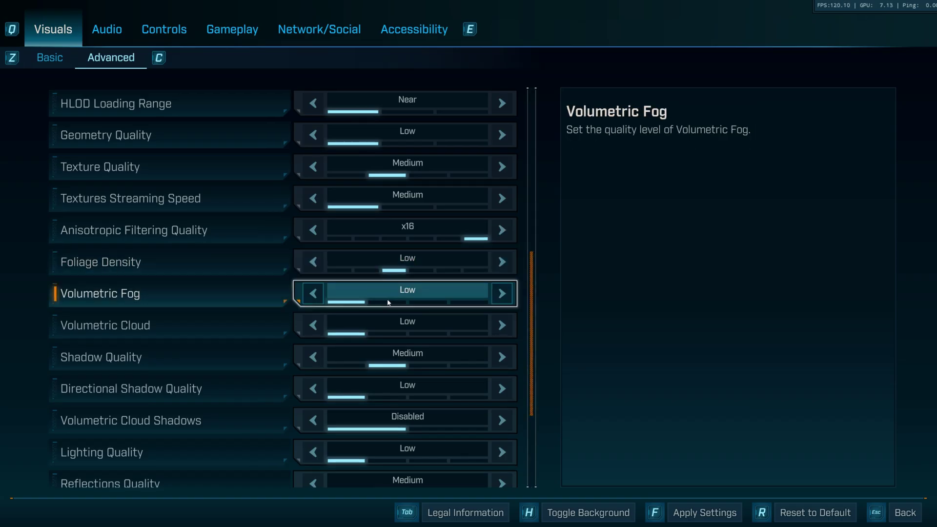
scroll(377, 293, "down", 2)
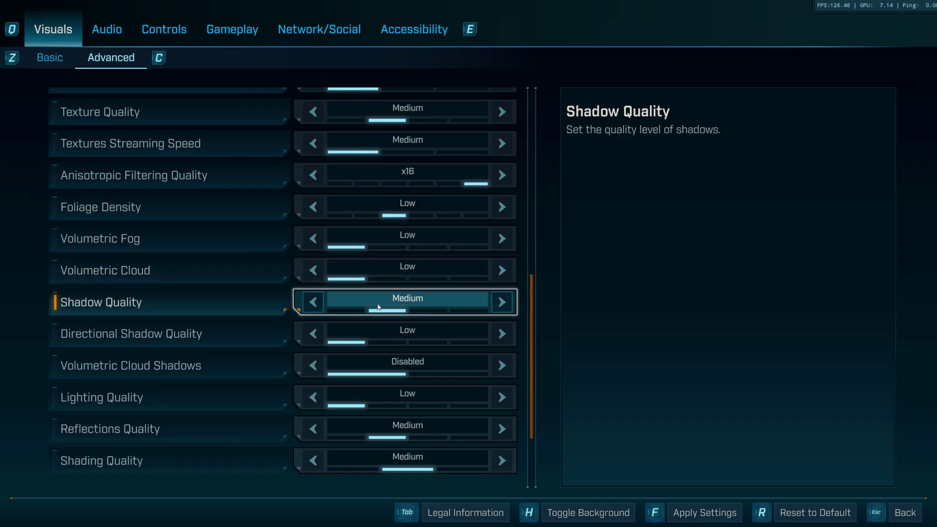
scroll(358, 309, "down", 1)
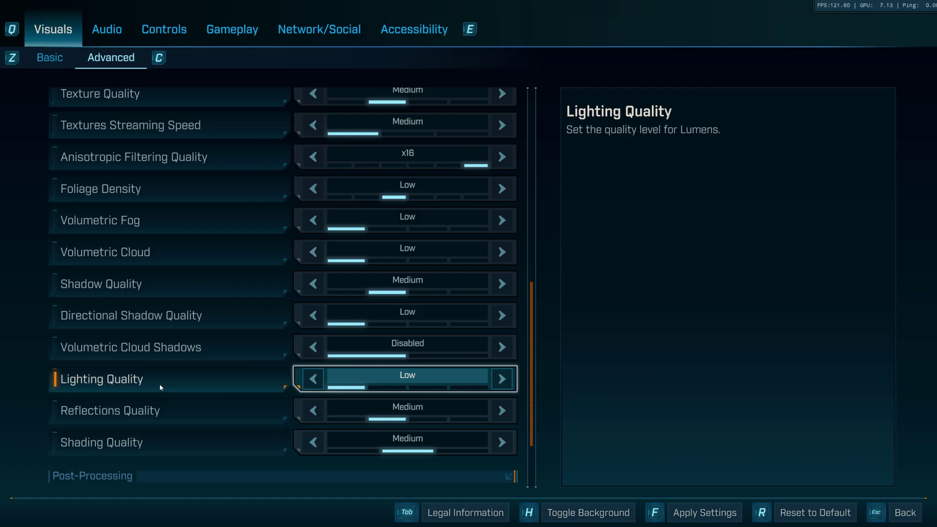
left_click(501, 378)
left_click(502, 379)
left_click(502, 378)
left_click(313, 378)
left_click(313, 379)
left_click(313, 384)
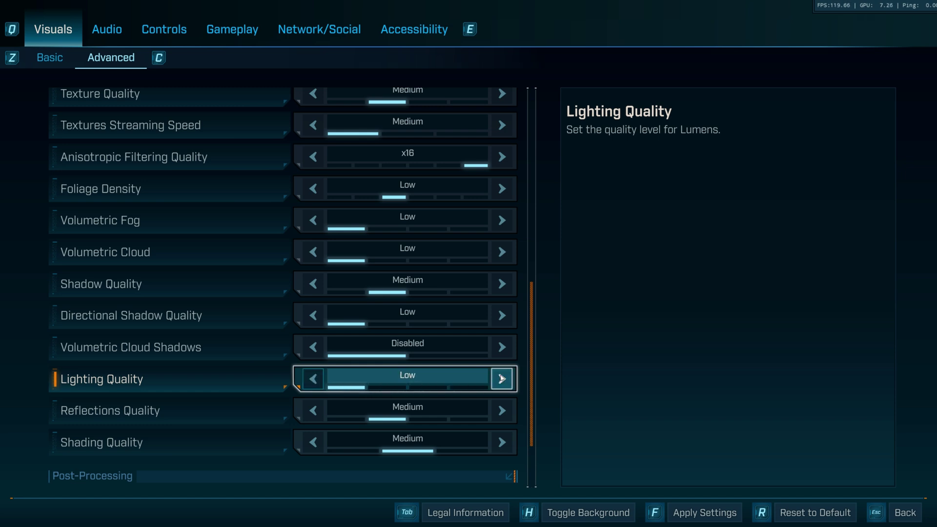
Raise Lighting Quality to Very High
left_click(502, 378)
left_click(501, 379)
left_click(502, 378)
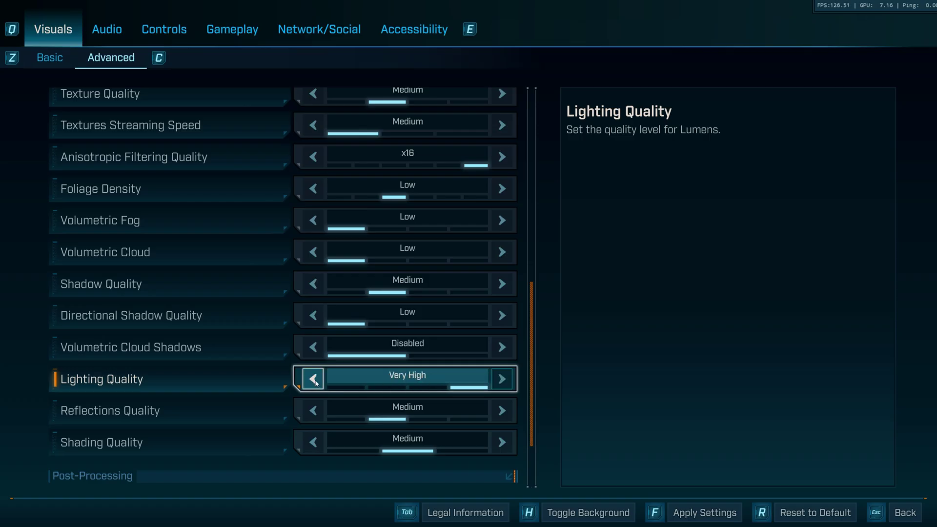
Lower Lighting Quality back to Low
left_click(313, 383)
left_click(313, 383)
left_click(313, 383)
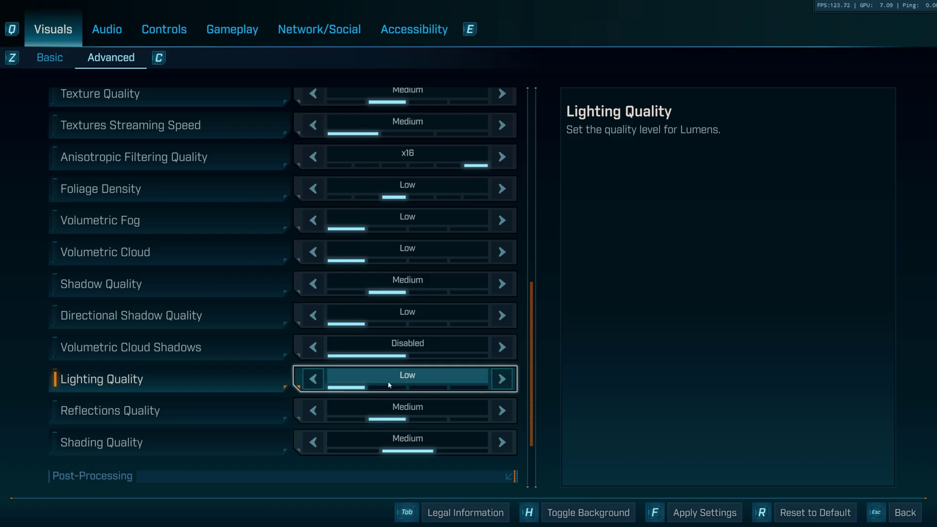
Review the advanced visual settings from Frame Generation and the Environment quality options down to Post-Processing and motion blur
scroll(336, 390, "up", 1)
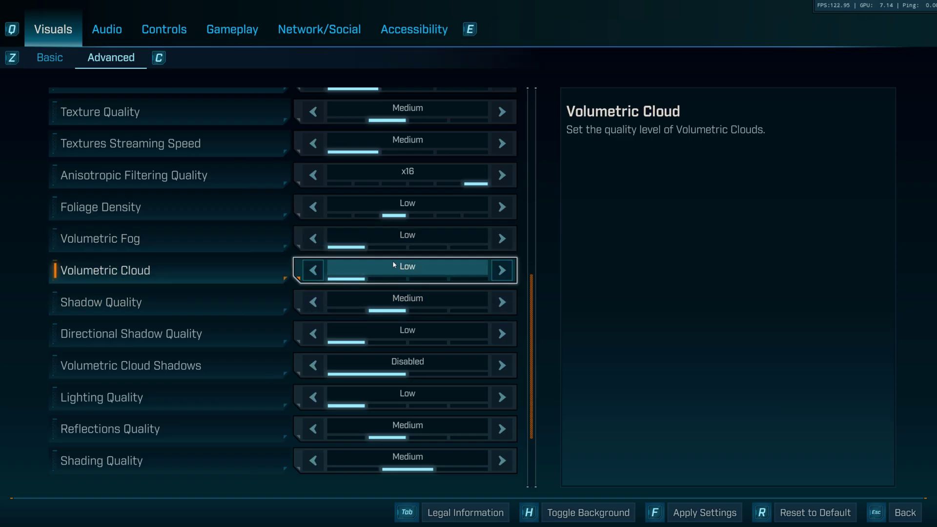
scroll(419, 467, "up", 1)
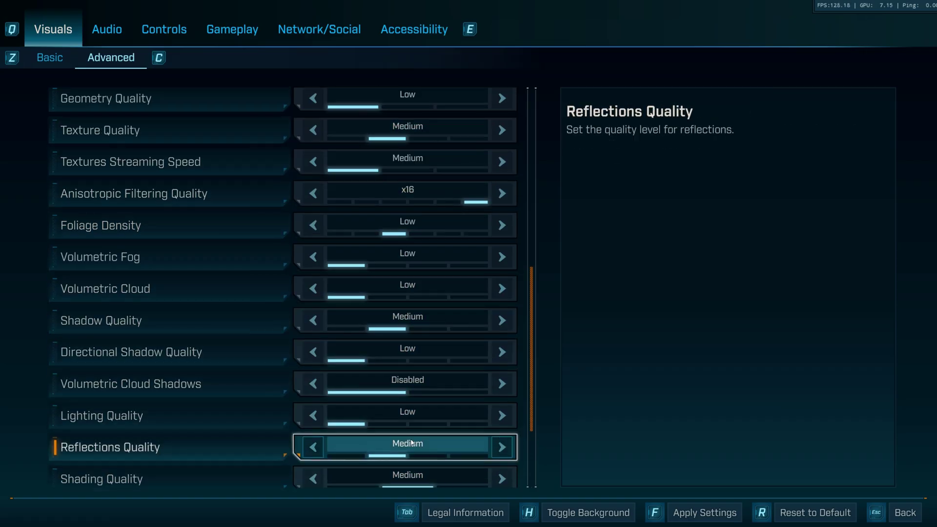
mouse_move(533, 356)
left_mouse_down()
mouse_move(533, 311)
mouse_move(542, 338)
mouse_move(535, 370)
mouse_move(537, 362)
left_mouse_up()
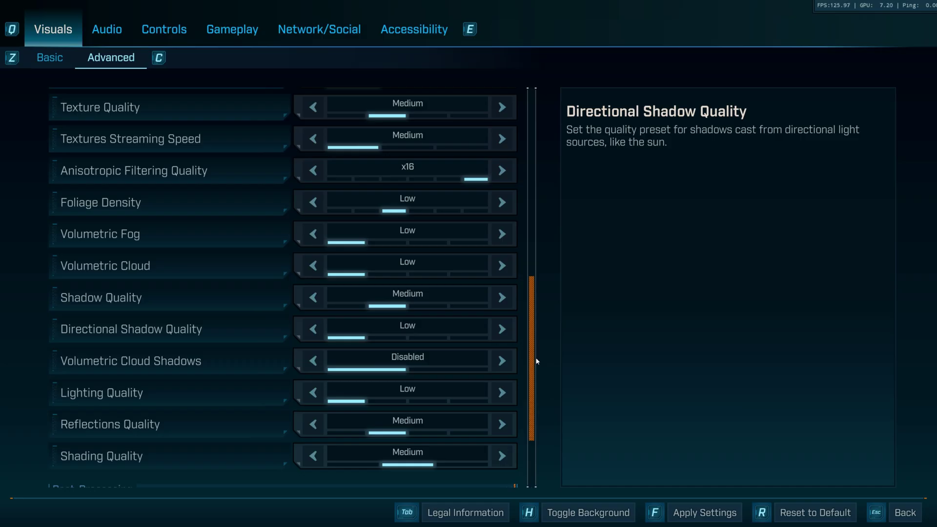
left_click_drag(536, 362, 539, 339)
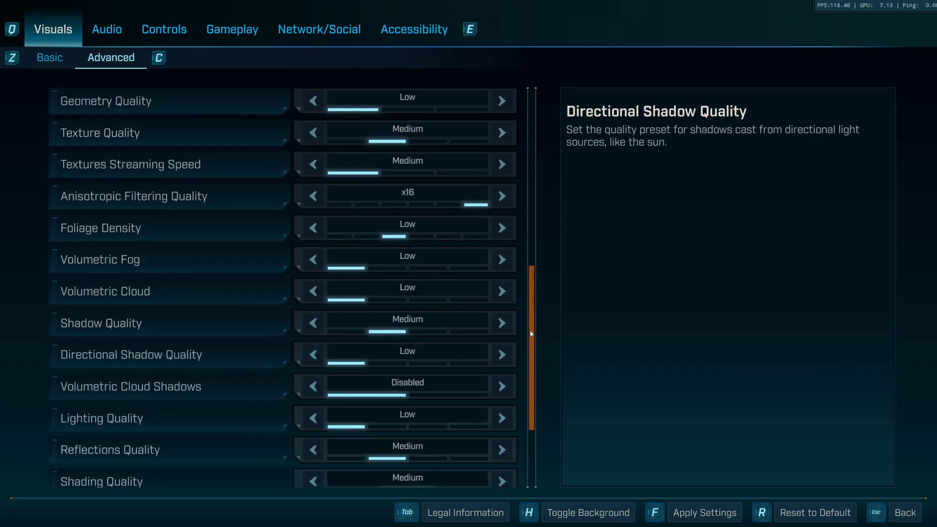
scroll(402, 195, "up", 1)
scroll(403, 195, "up", 4)
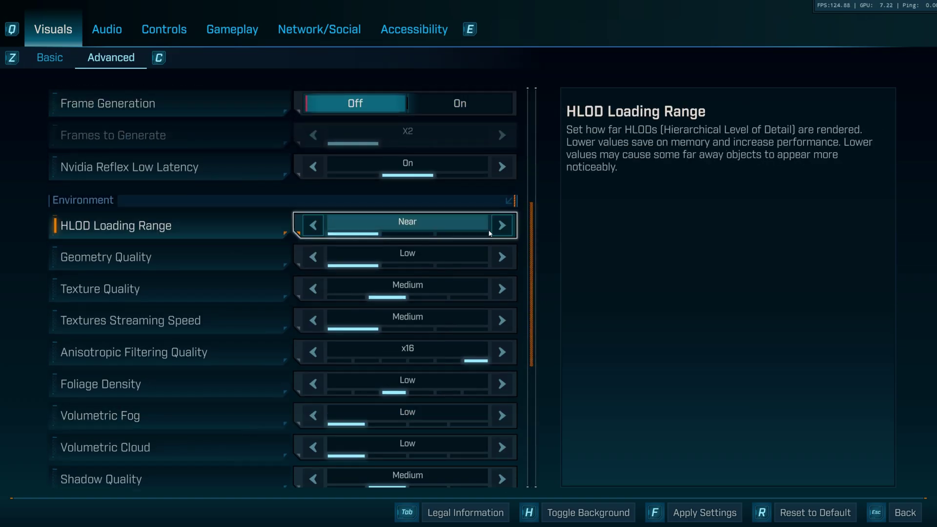
left_click_drag(529, 262, 540, 404)
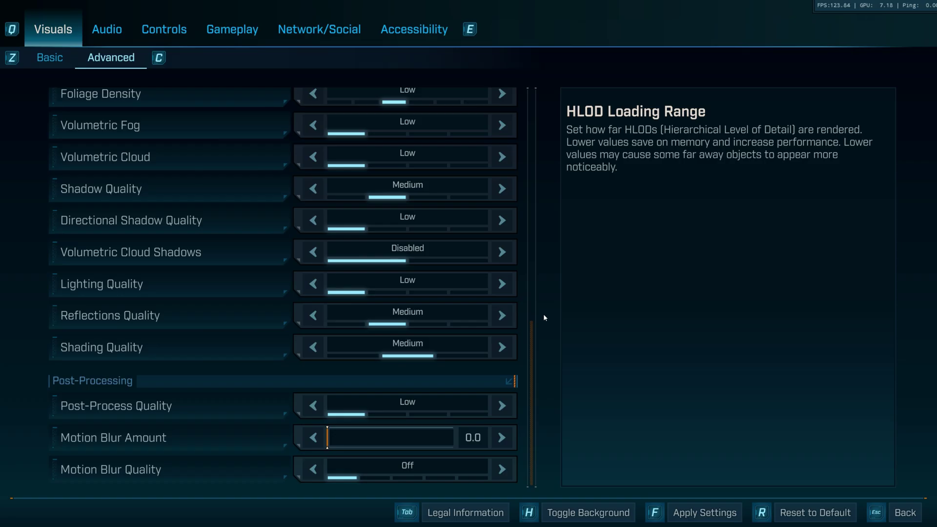